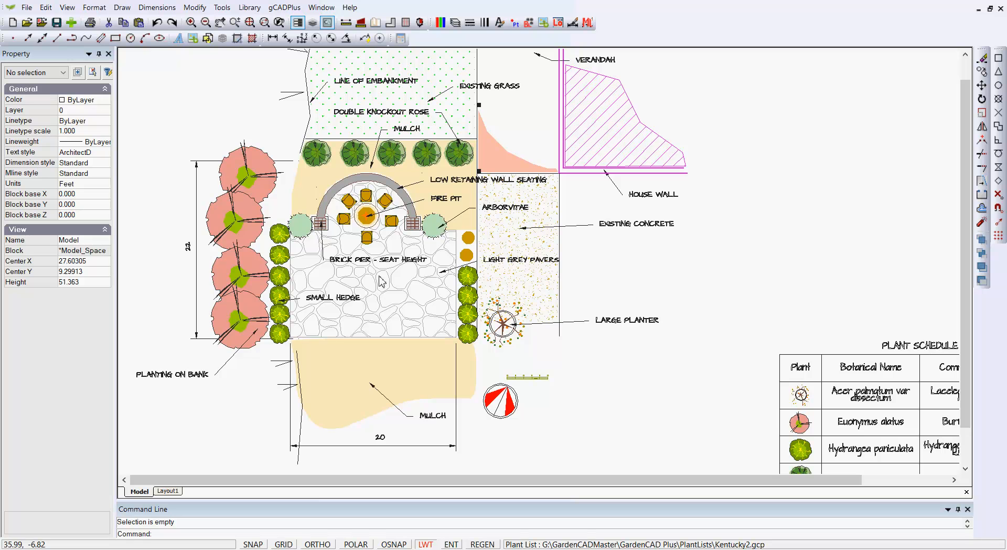
- Label every plant symbol in the garden plan with its name
left_click(282, 7)
mouse_move(357, 22)
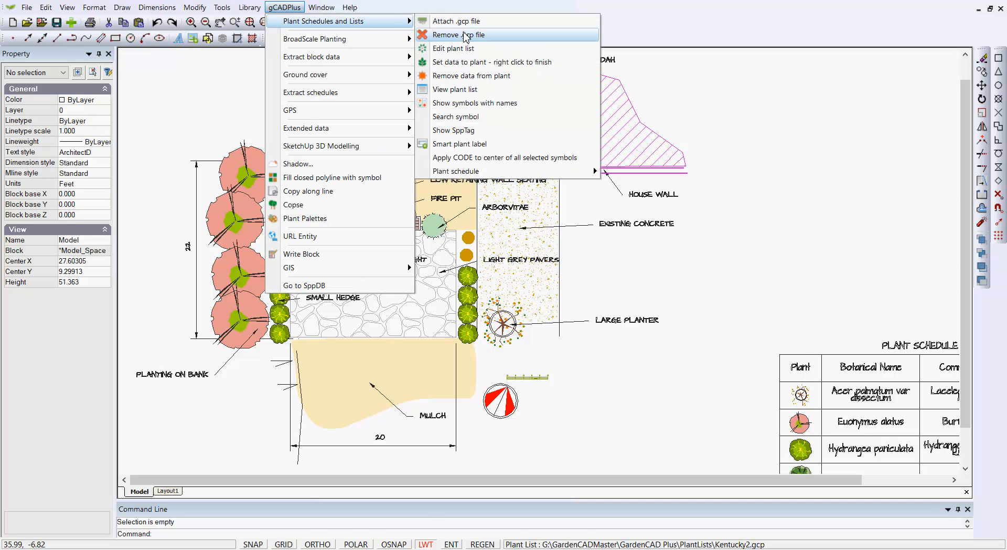
left_click(468, 103)
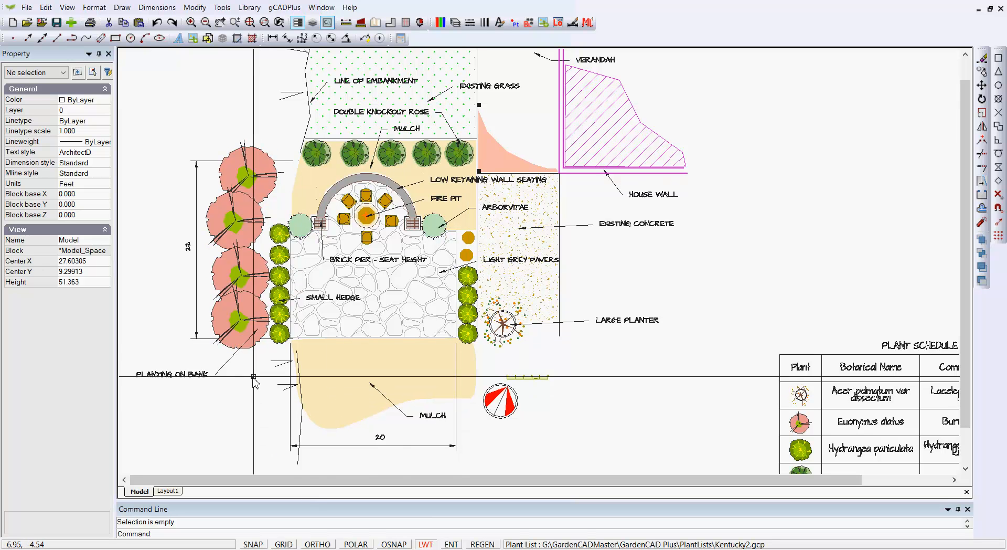
- Inspect the bottom Euonymus shrub, then show the whole Layout1 paper sheet
left_click(234, 345)
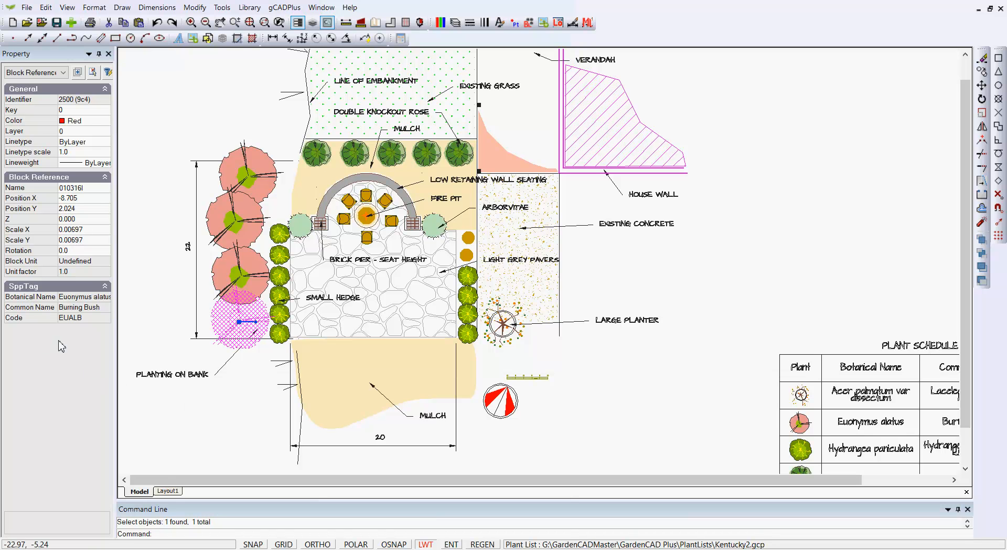
key("Escape")
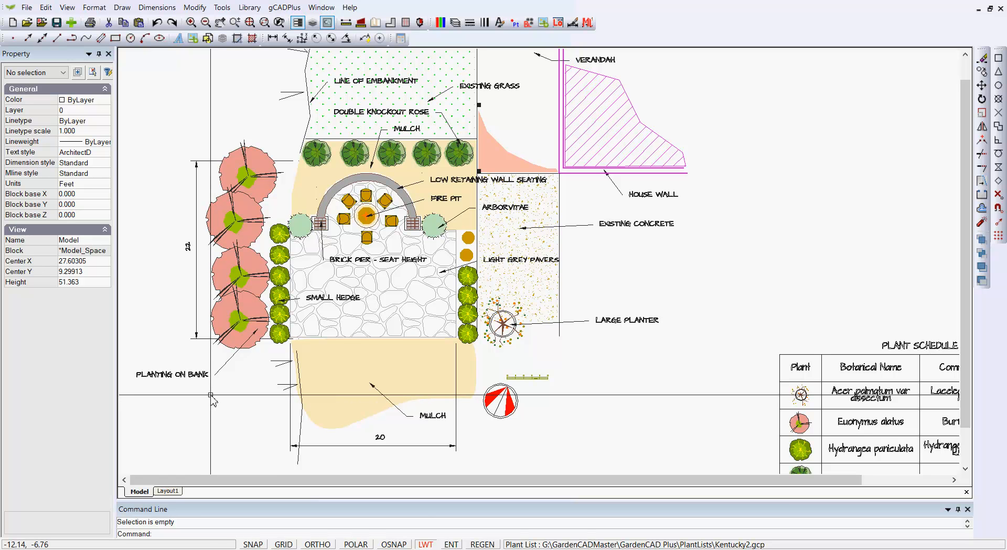
left_click(168, 491)
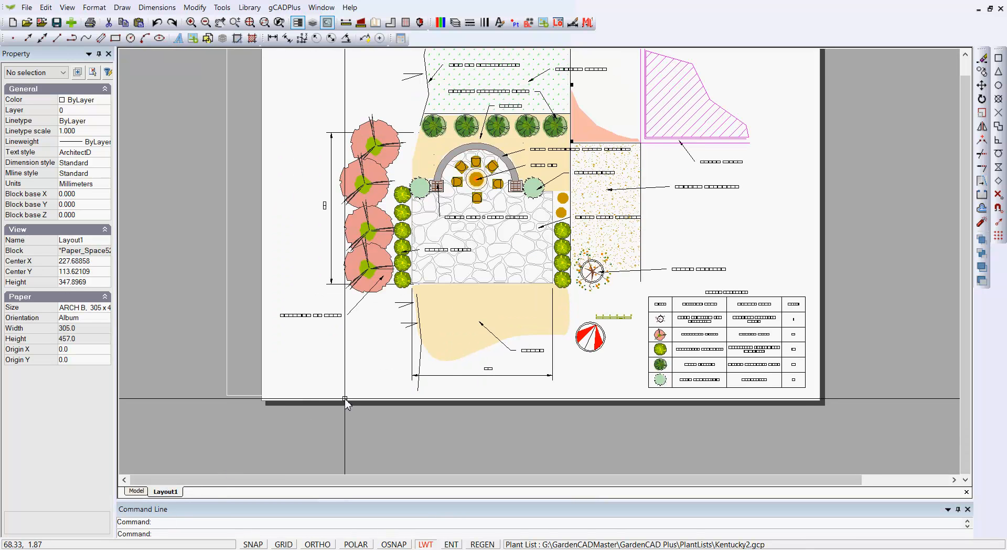
middle_click_drag(344, 405, 323, 445)
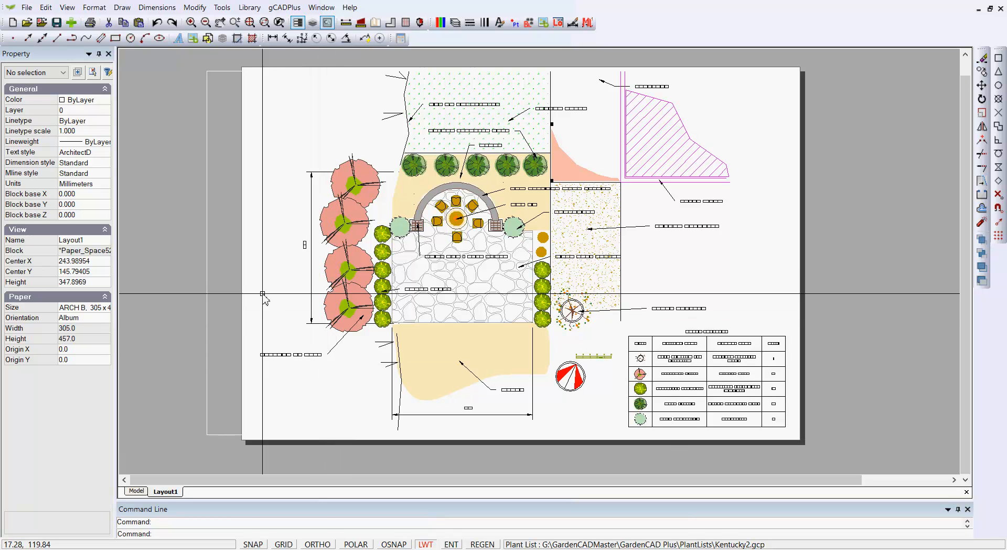
- Start Make Raster and set the output to TIFF file Kentucky.tif on the Desktop
left_click(223, 7)
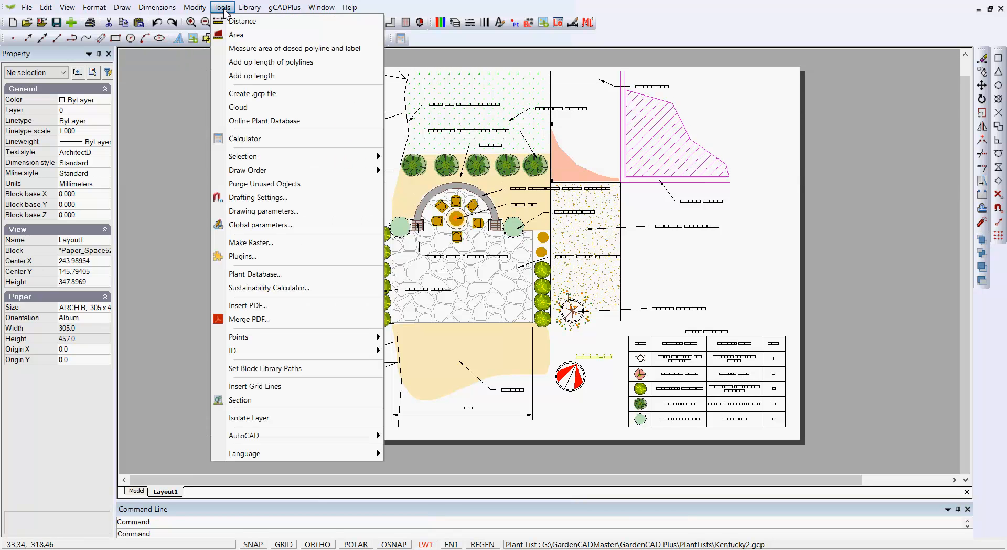
left_click(265, 244)
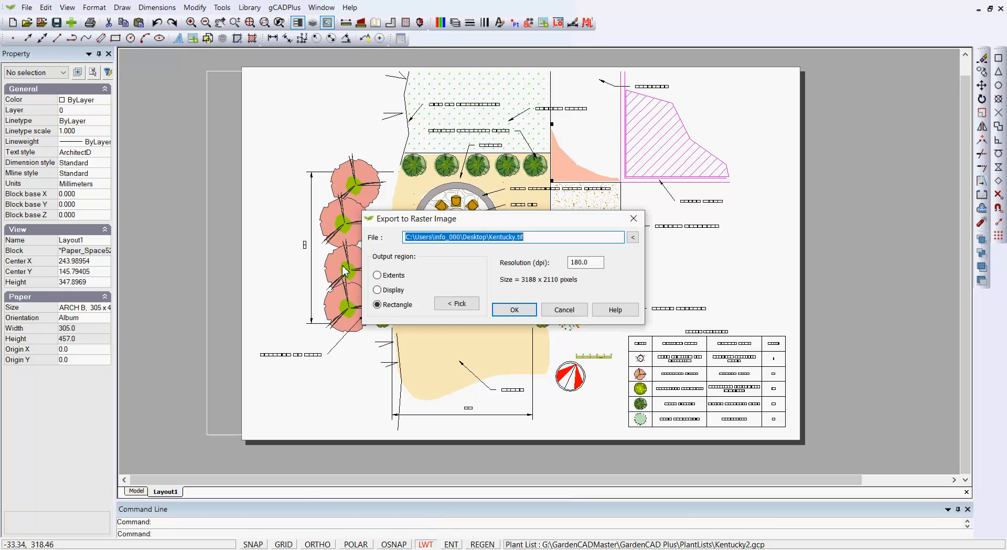
left_click(634, 239)
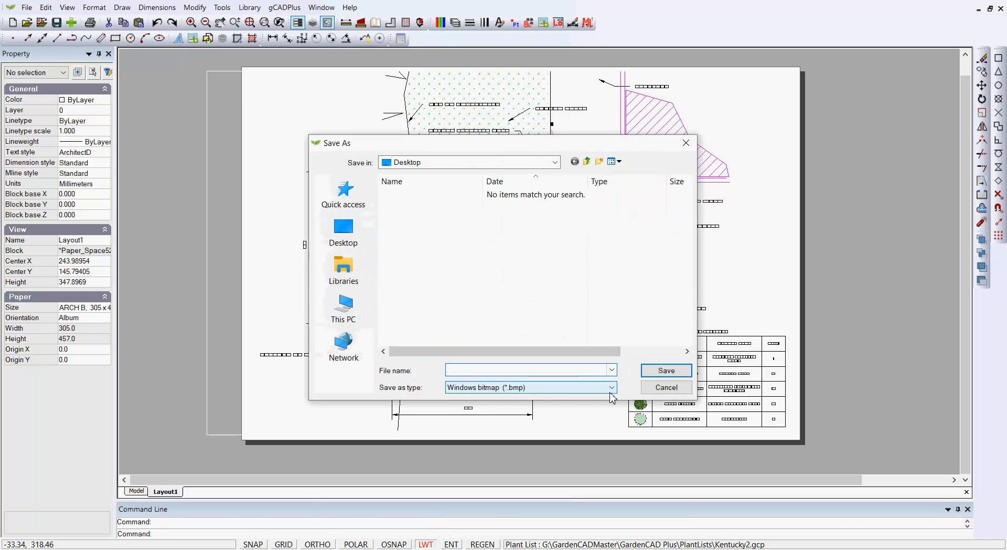
left_click(611, 387)
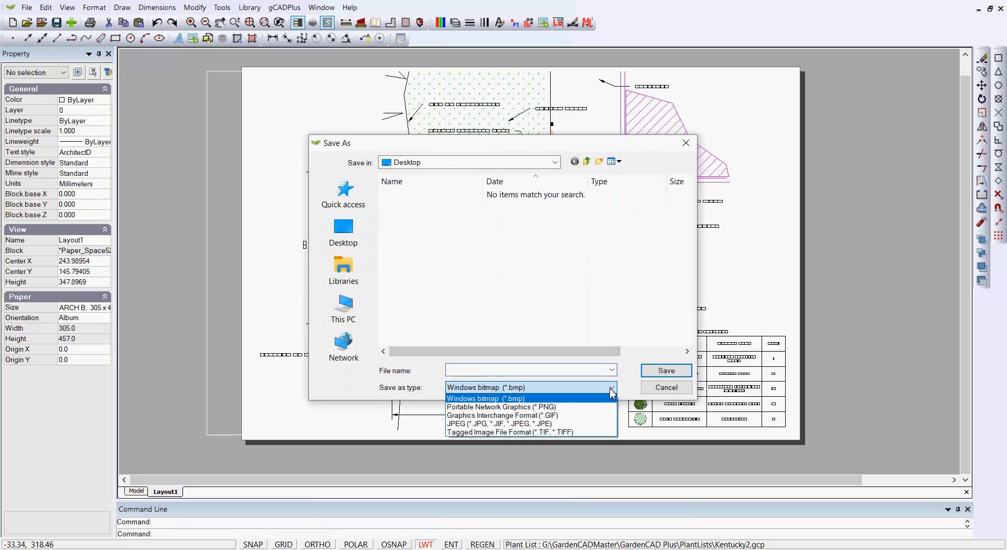
left_click(508, 432)
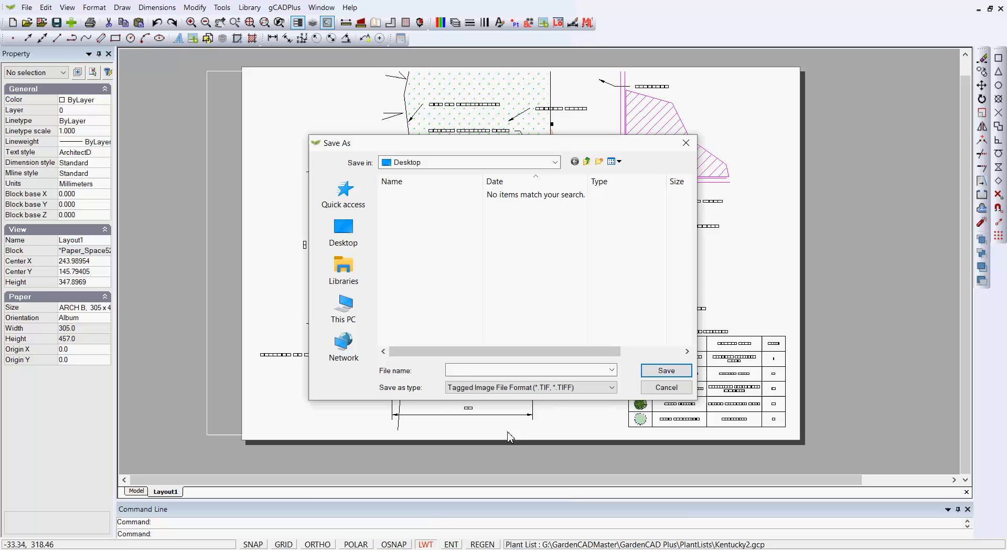
left_click(470, 371)
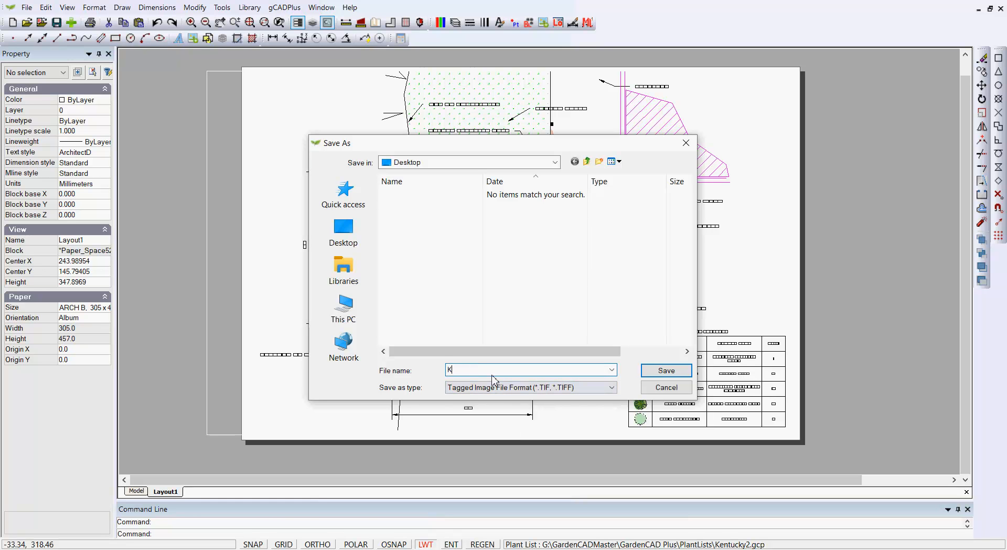
type("Kentucky")
left_click(666, 370)
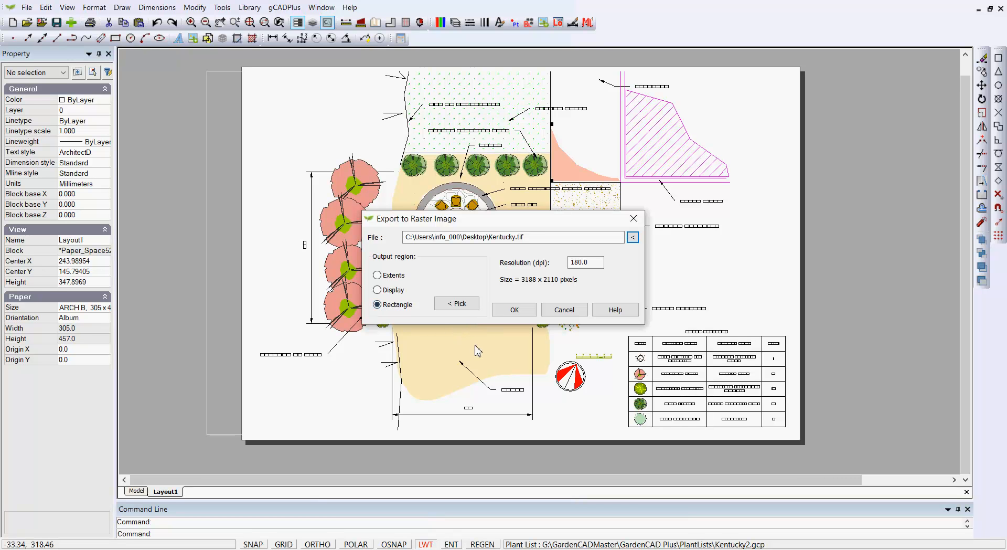
- Export the sheet's top-left to bottom-right rectangle as Kentucky.tif at 180 dpi
left_click(460, 306)
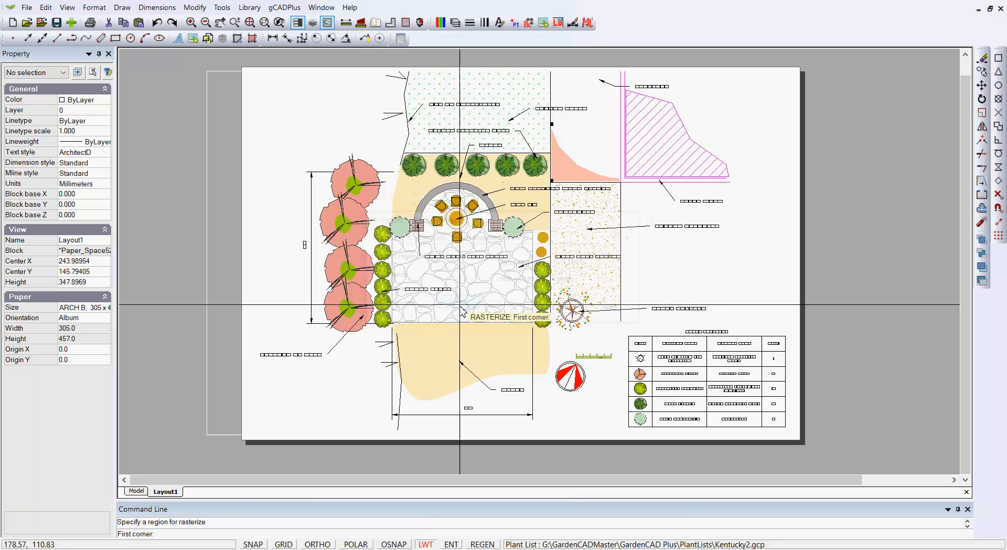
left_click(256, 70)
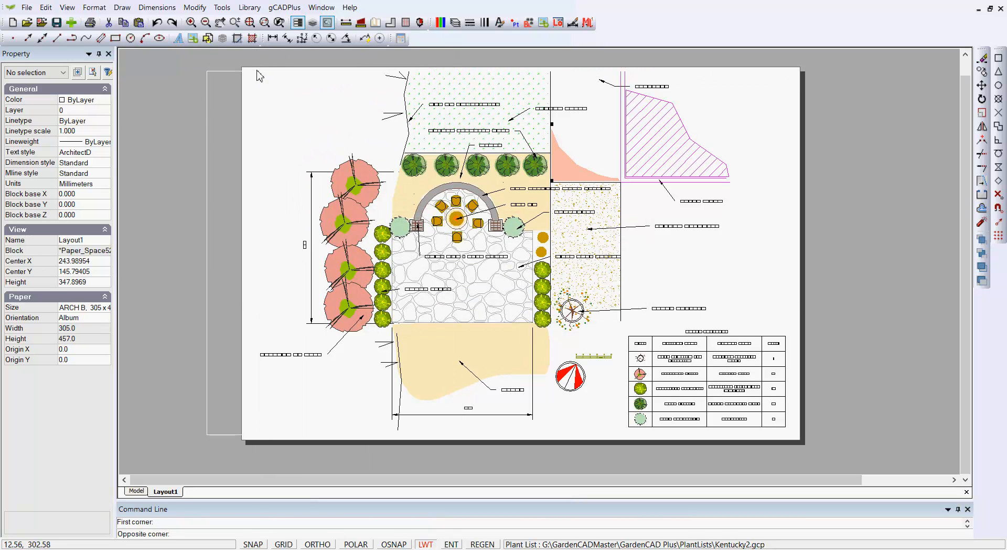
left_click(793, 435)
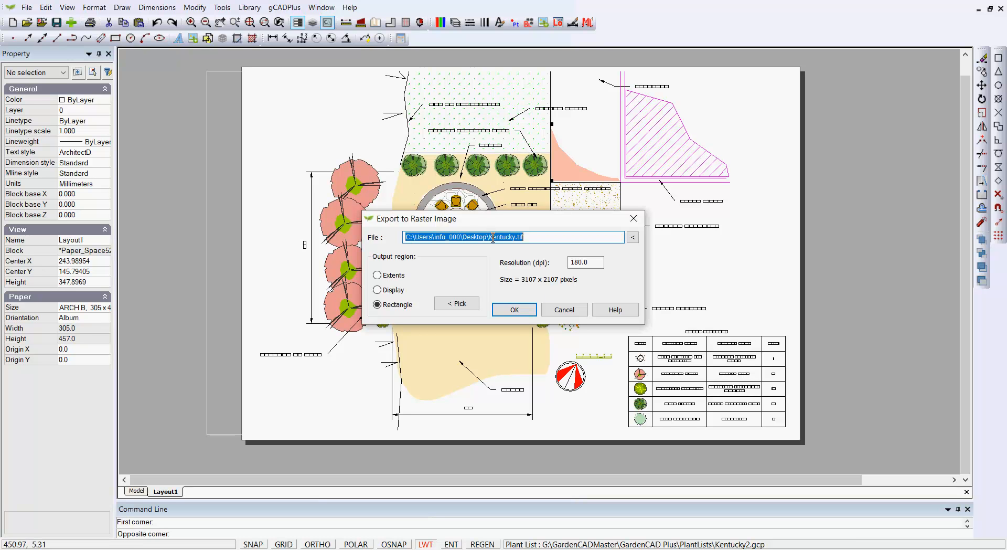
left_click(515, 312)
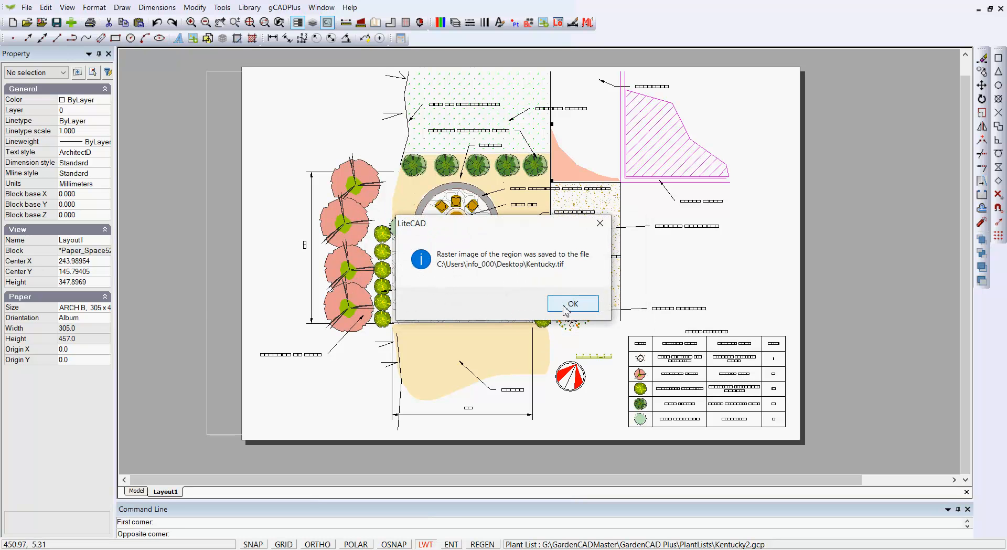
left_click(569, 306)
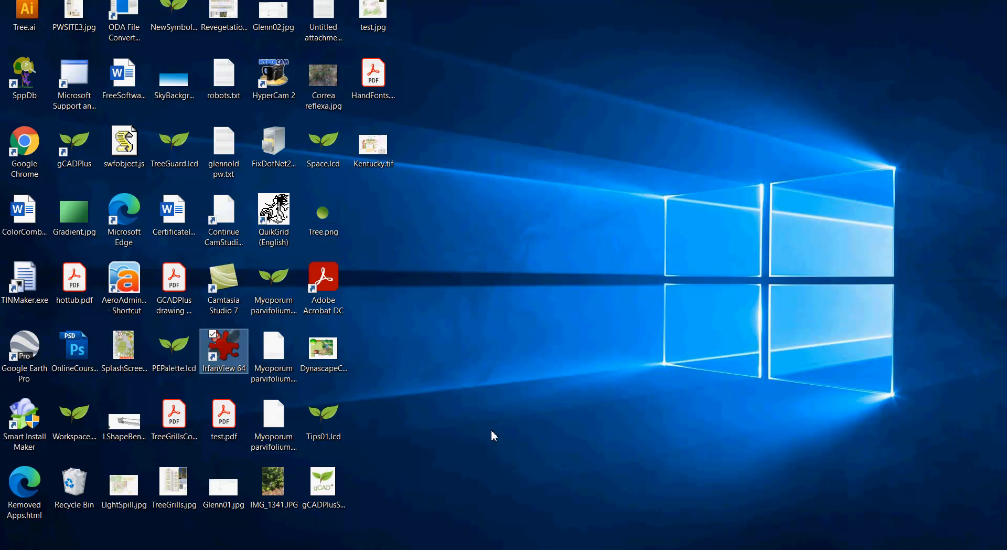
- Launch IrfanView 64 and open Kentucky.tif from the Desktop
double_click(232, 348)
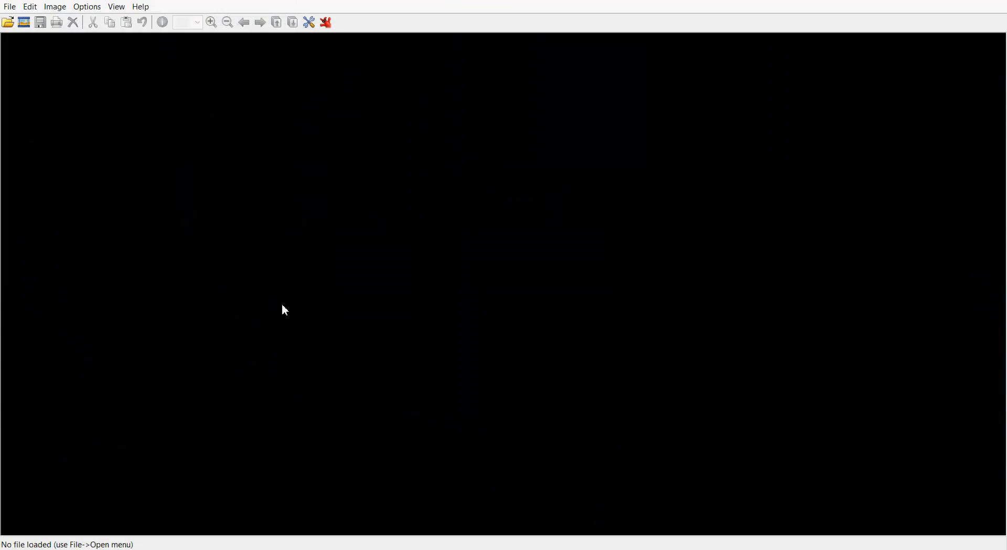
key("o")
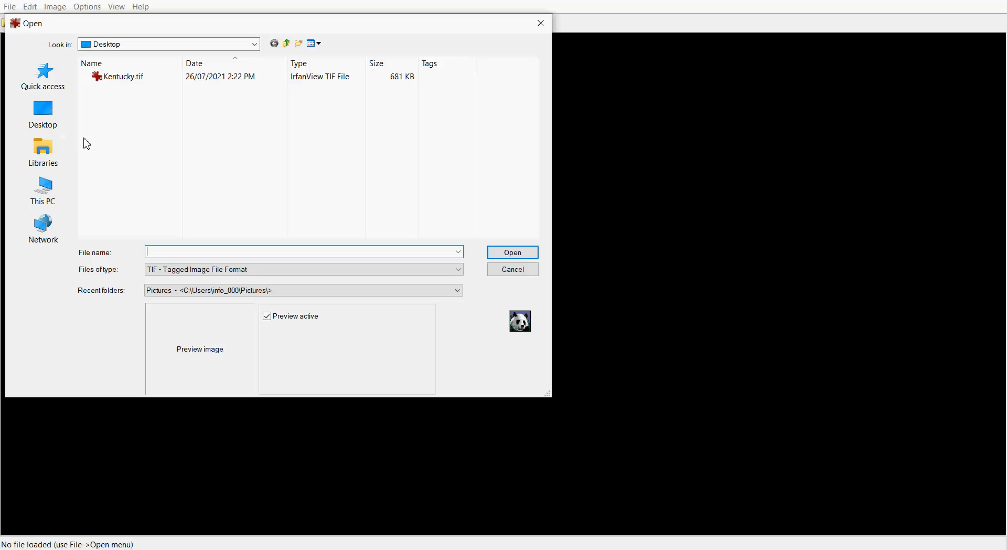
left_click(99, 77)
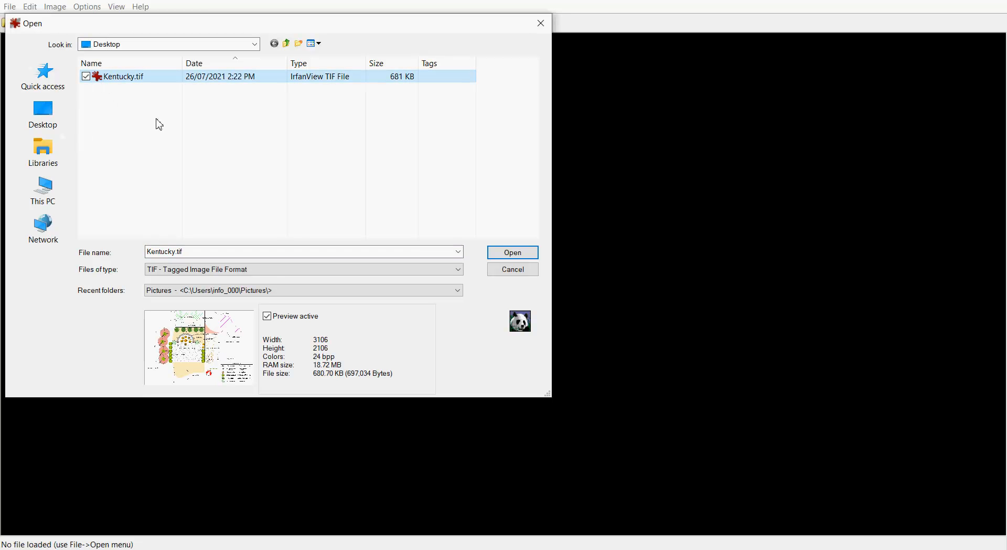
left_click(518, 259)
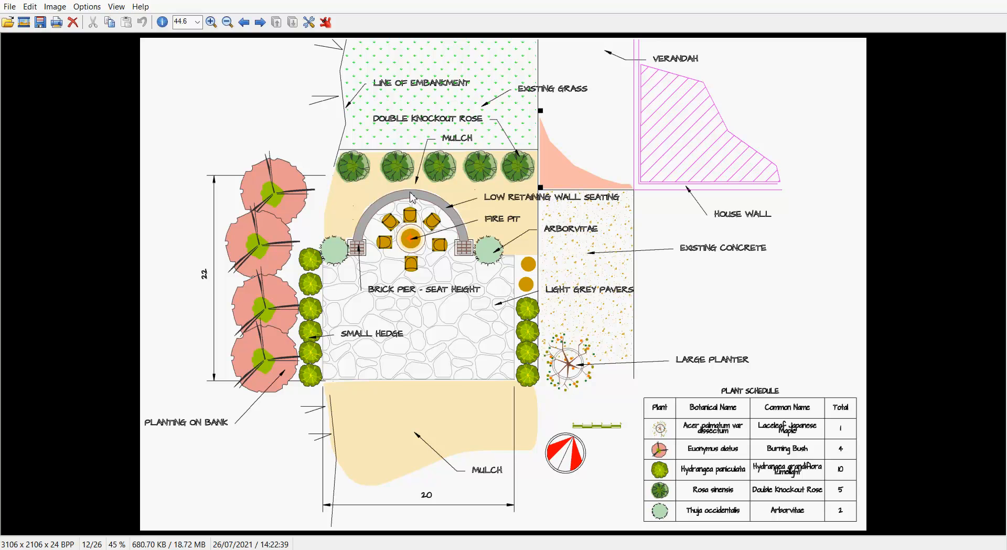
- In Image > Color corrections, set the gamma correction value to .5
left_click(88, 8)
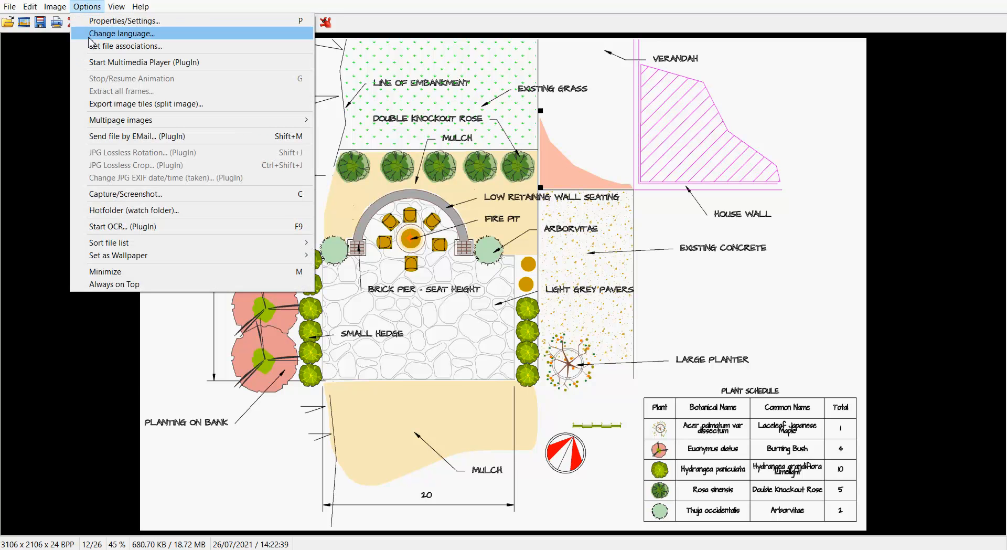
mouse_move(55, 6)
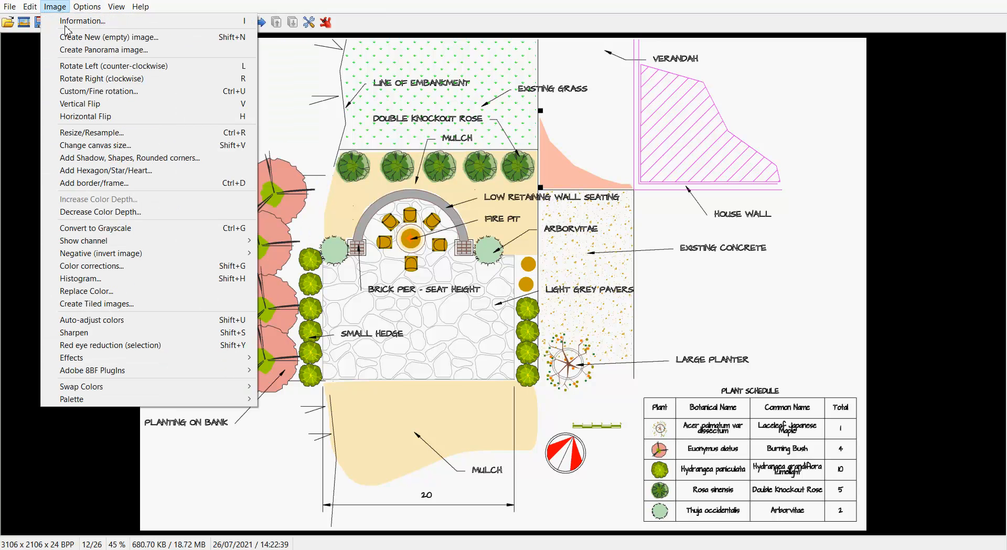
left_click(110, 266)
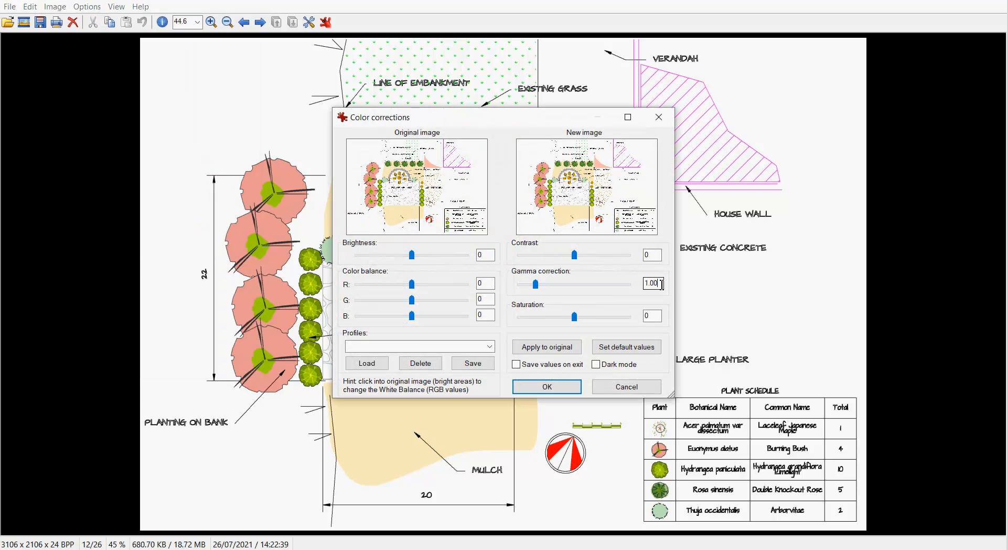
left_click_drag(660, 288, 643, 286)
type(".2")
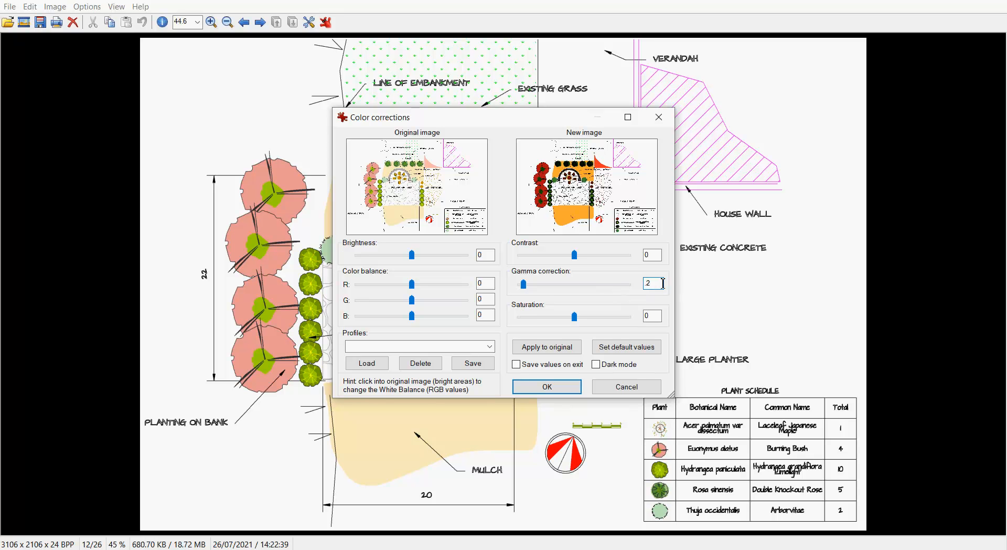
key("BackSpace")
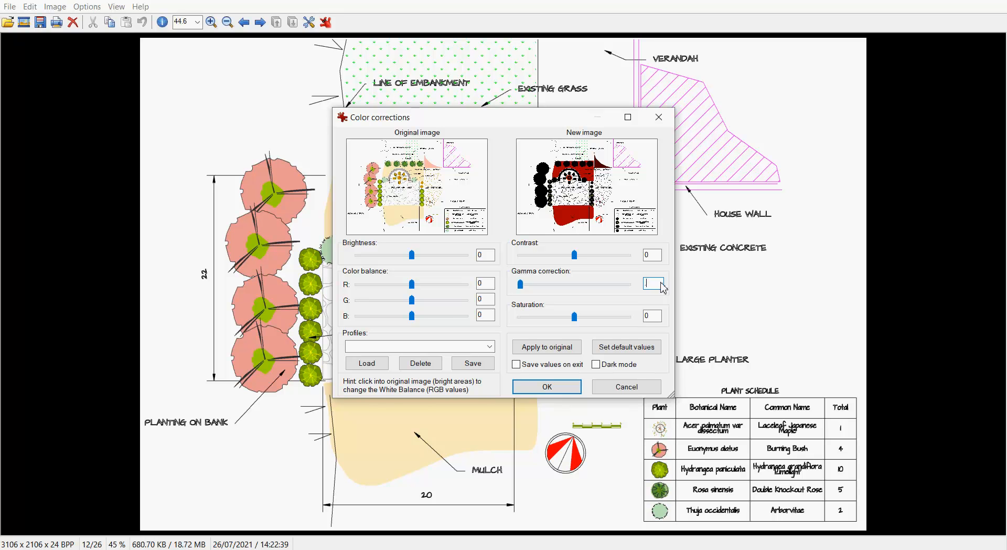
type("5")
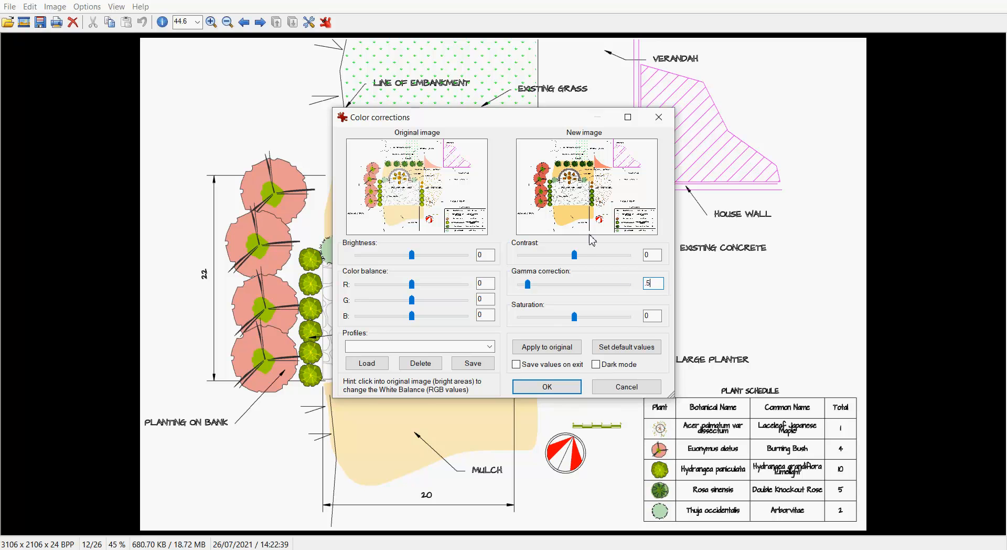
- Apply the .5 gamma correction, then sharpen the garden plan image
left_click(546, 386)
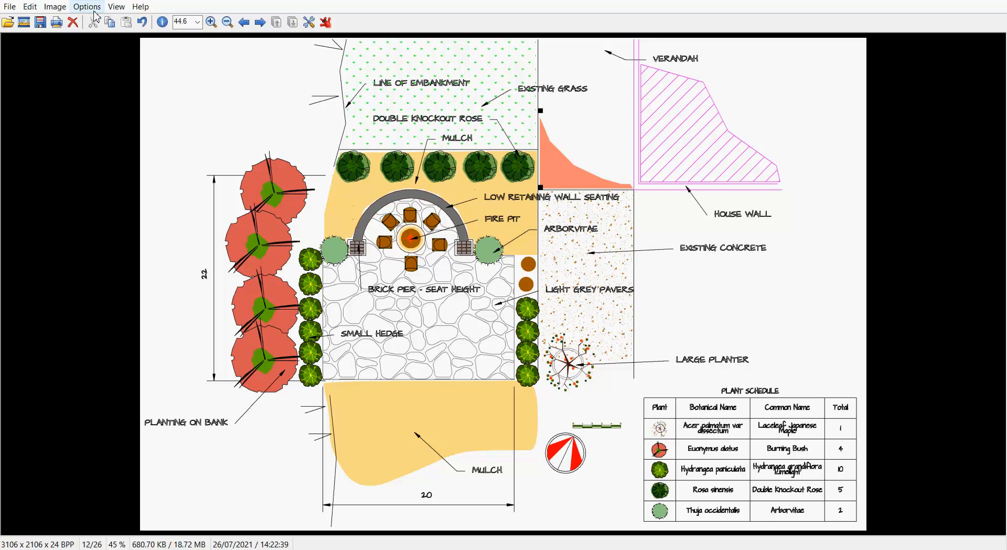
left_click(54, 6)
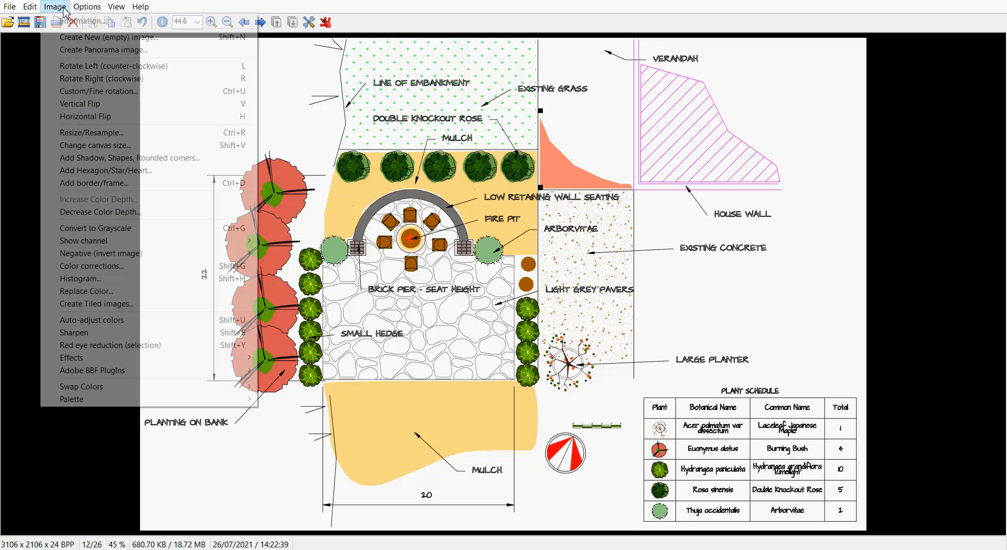
left_click(121, 333)
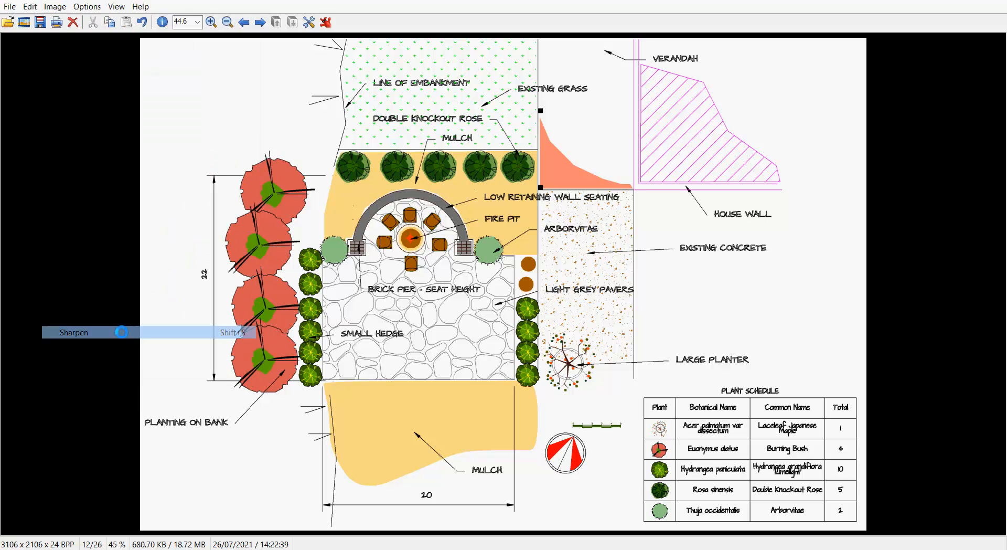